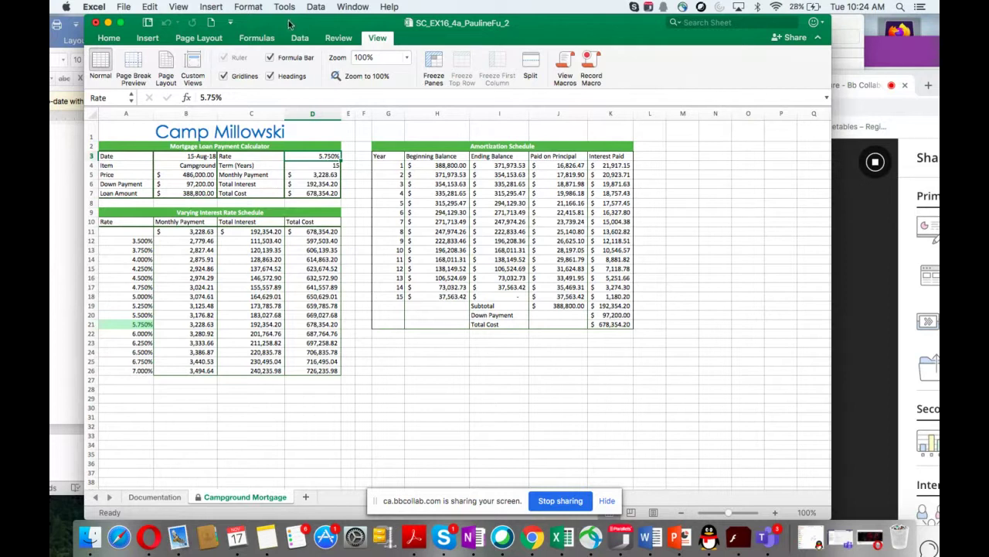
Step: Rearrange the overlapping workbook, browser and Word instructions windows so the instructions and workbook are accessible
{"action": "left_click_drag", "start_coordinate": [289, 25], "coordinate": [588, 51]}
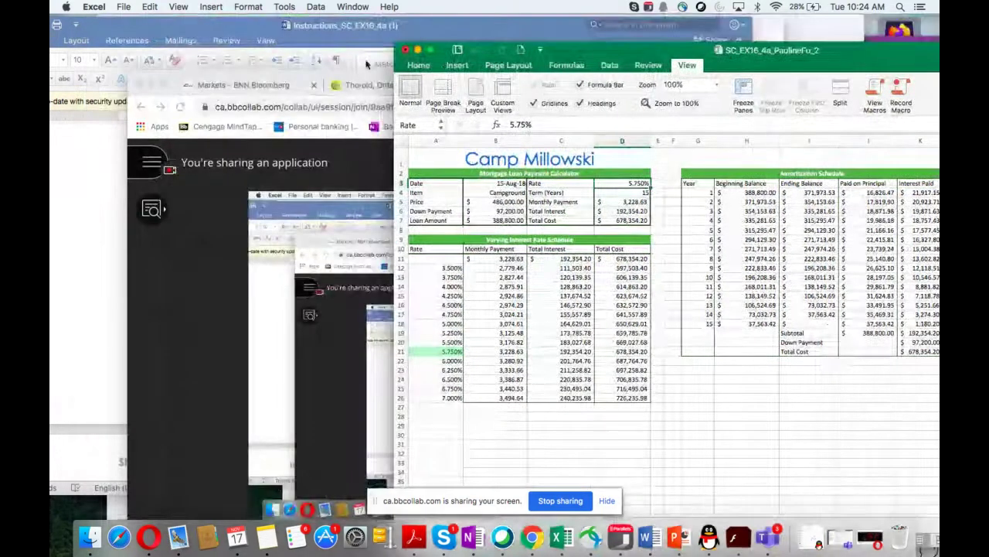
{"action": "left_click_drag", "start_coordinate": [325, 77], "coordinate": [593, 318]}
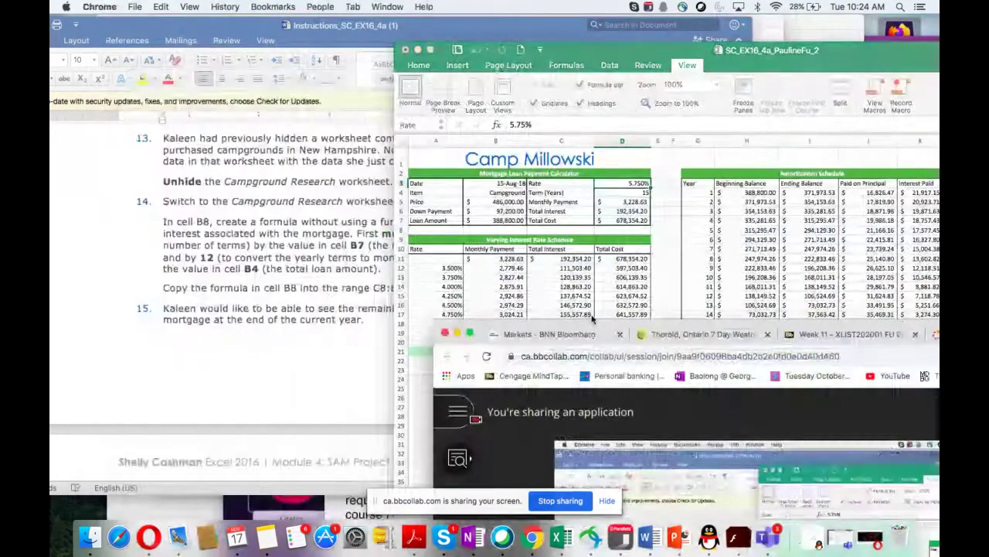
{"action": "left_click", "coordinate": [306, 362]}
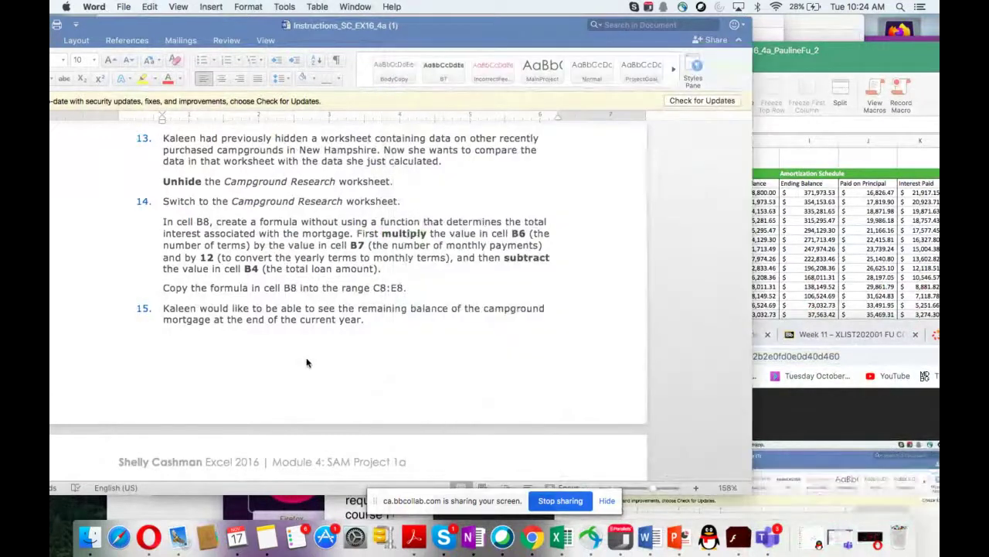
{"action": "left_click", "coordinate": [839, 72]}
{"action": "left_click_drag", "start_coordinate": [840, 71], "coordinate": [846, 69]}
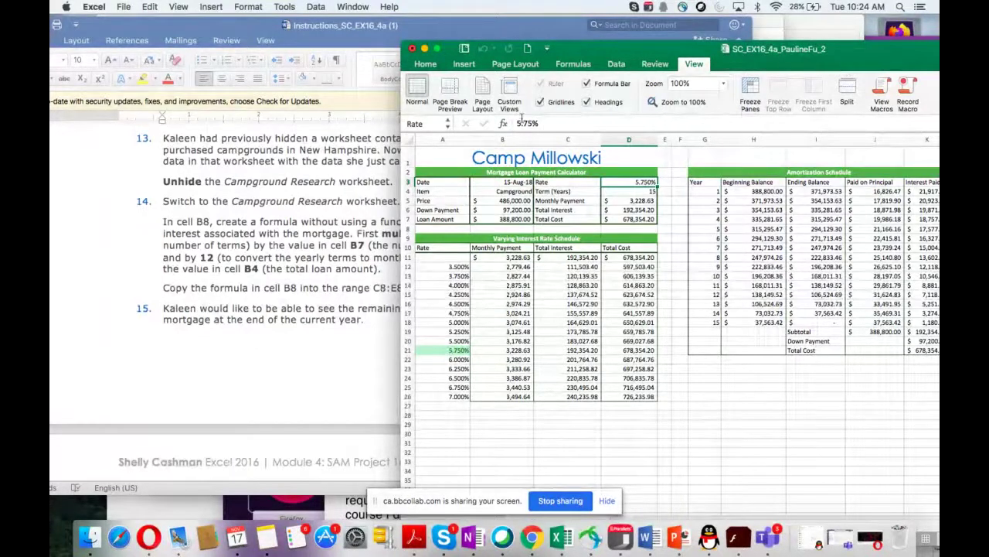
{"action": "left_click_drag", "start_coordinate": [281, 33], "coordinate": [263, 31]}
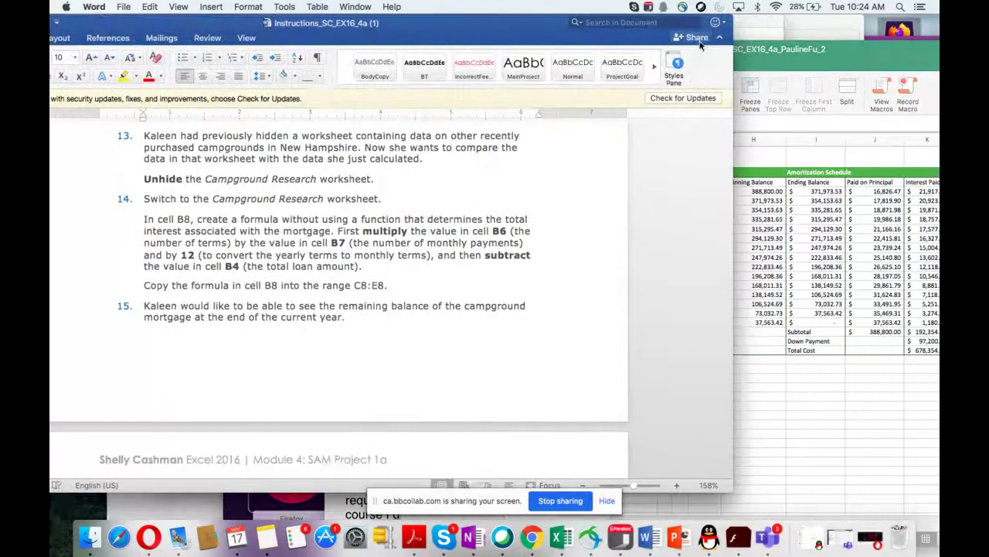
{"action": "left_click", "coordinate": [867, 48]}
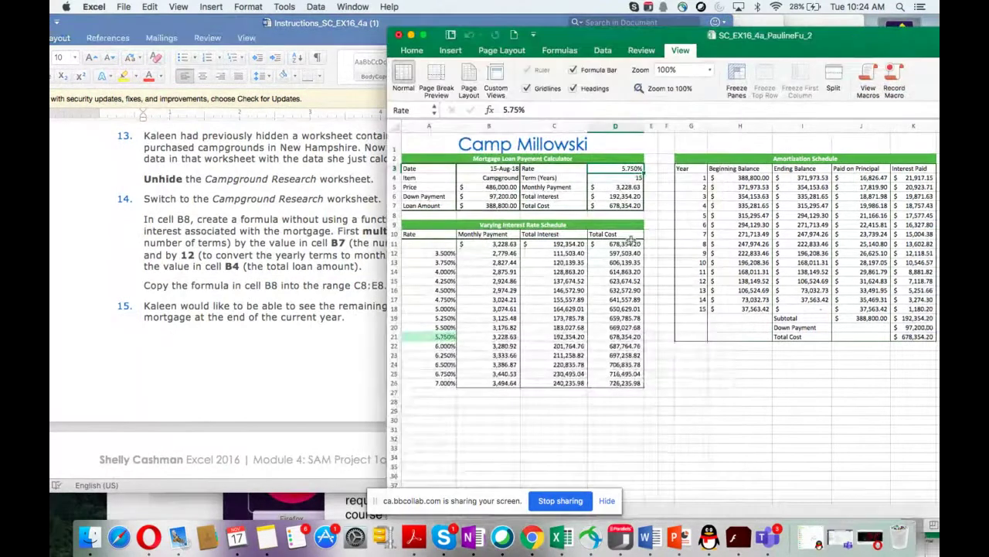
{"action": "double_click", "coordinate": [808, 44]}
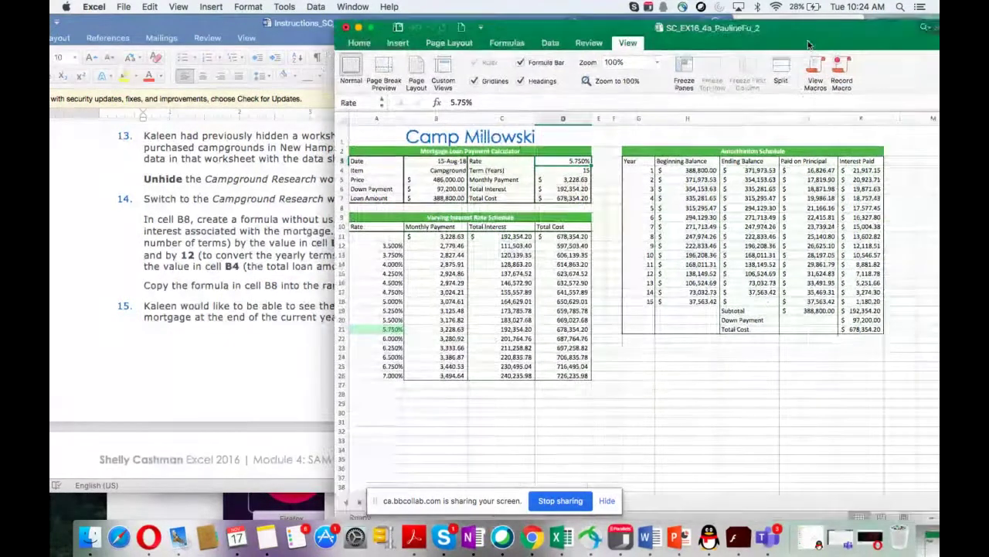
Step: Unhide the Campground Research worksheet in the SC_EX16_4a workbook
{"action": "left_click_drag", "start_coordinate": [807, 44], "coordinate": [551, 38]}
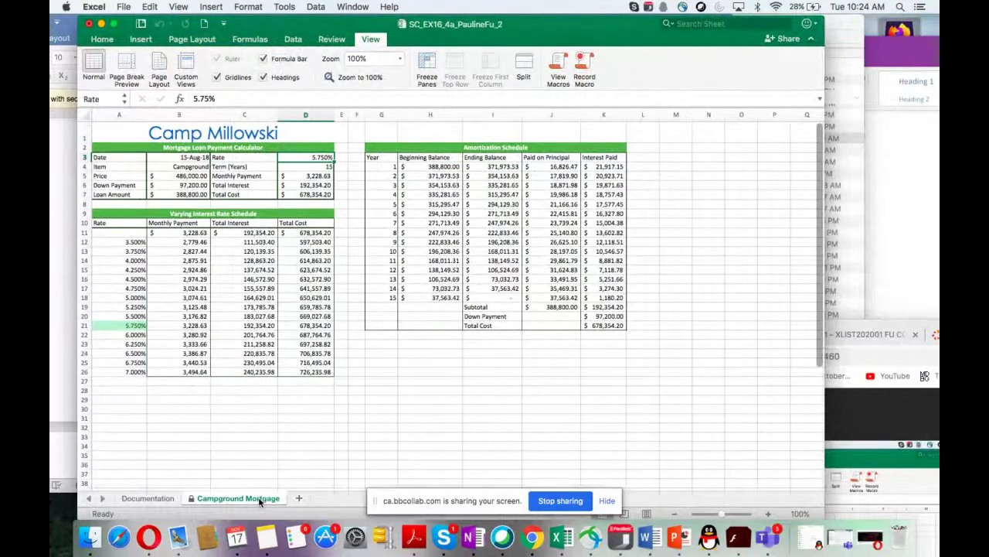
{"action": "right_click", "coordinate": [260, 502]}
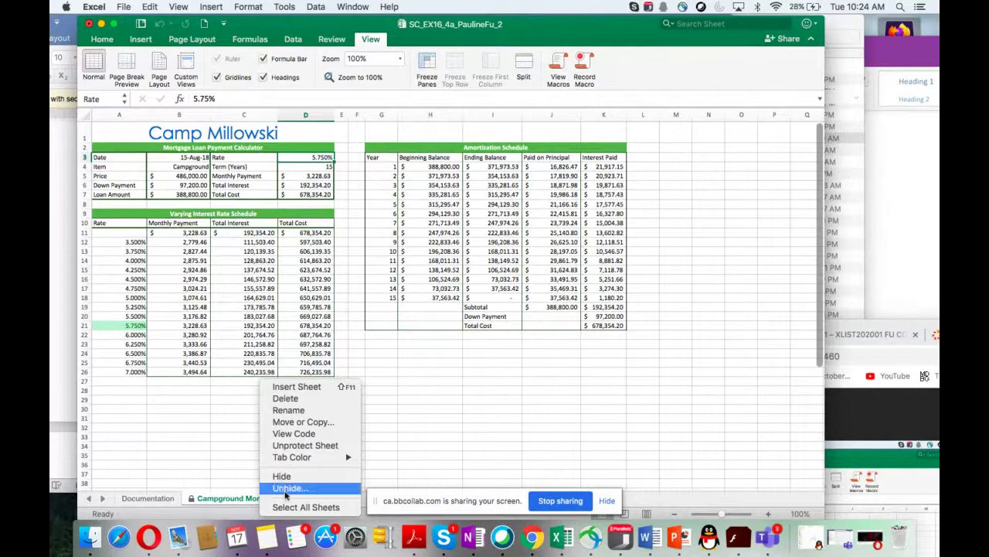
{"action": "left_click", "coordinate": [305, 488]}
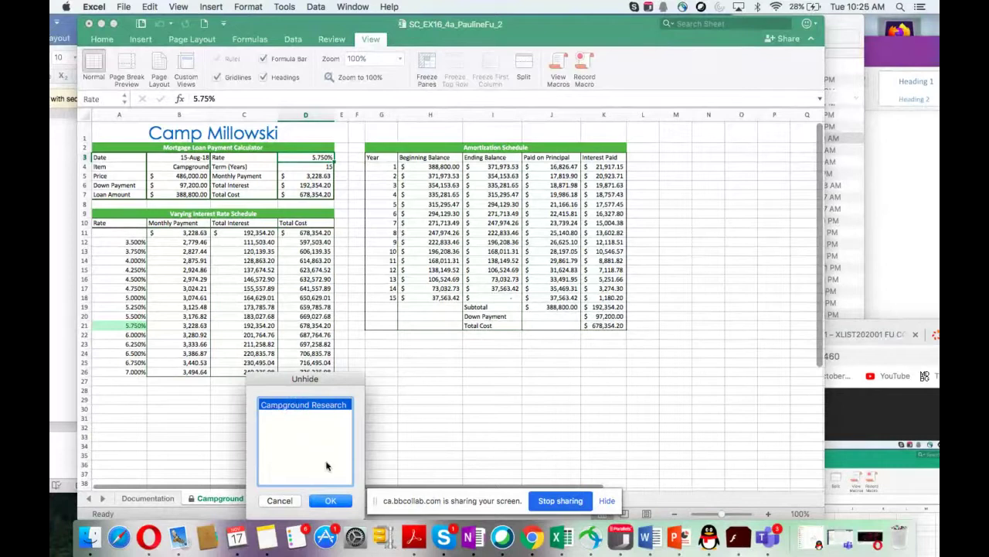
{"action": "left_click", "coordinate": [328, 502]}
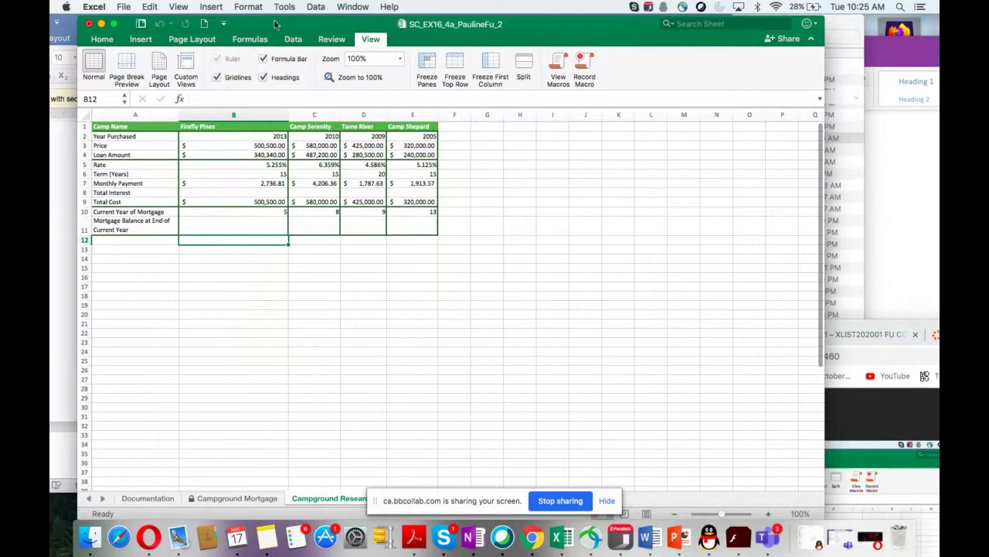
Step: Place the workbook beside the Word instructions so that the full text of item 14 is readable
{"action": "left_click_drag", "start_coordinate": [269, 29], "coordinate": [721, 42]}
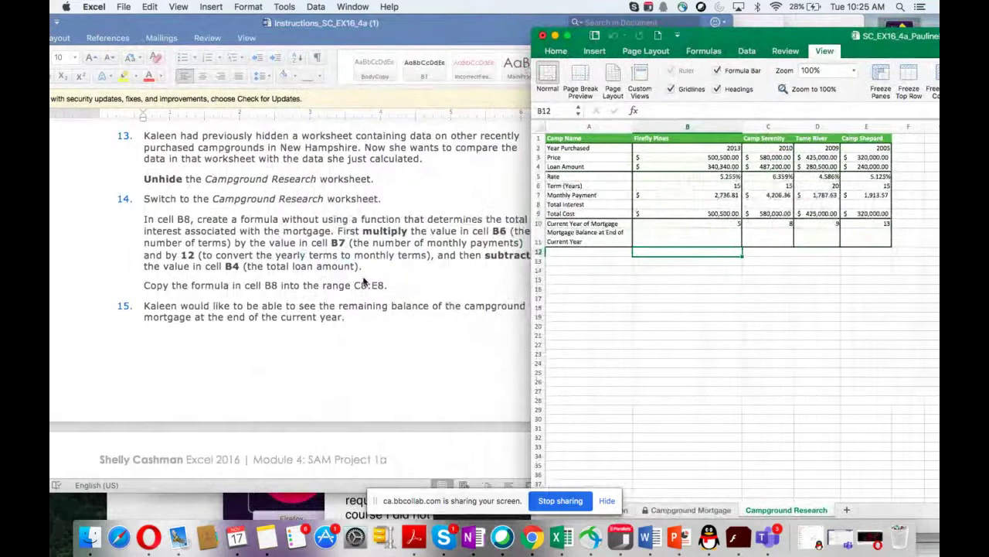
{"action": "scroll", "coordinate": [344, 323], "scroll_direction": "down", "scroll_amount": 3}
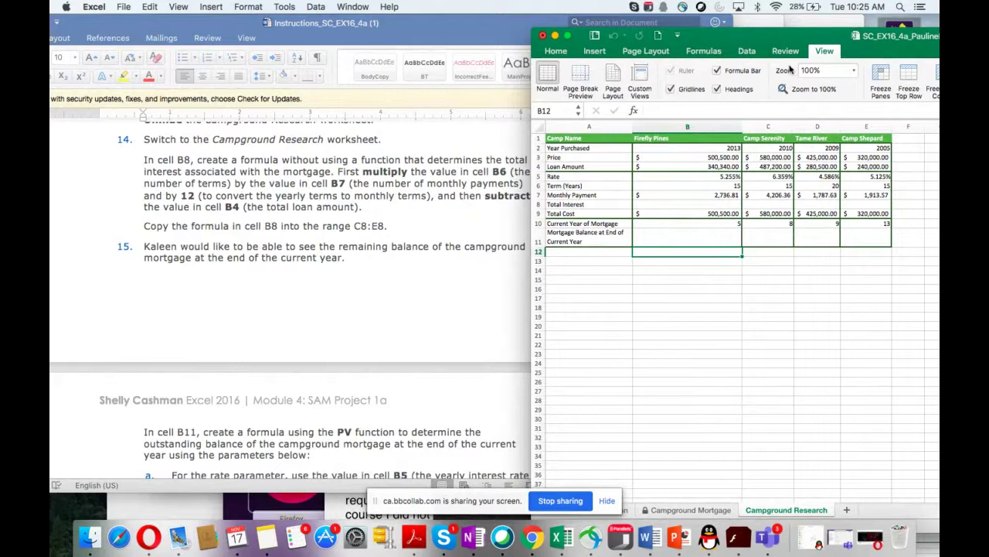
{"action": "left_click_drag", "start_coordinate": [787, 36], "coordinate": [795, 40]}
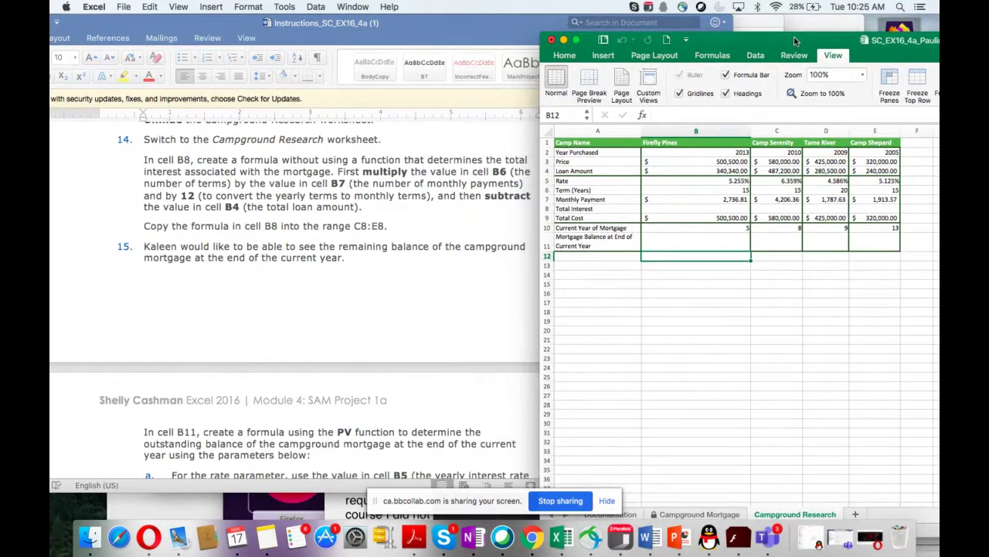
Step: Enter the formula =B7*12-B4 for Firefly Pines' total interest in cell B8
{"action": "left_click", "coordinate": [686, 206]}
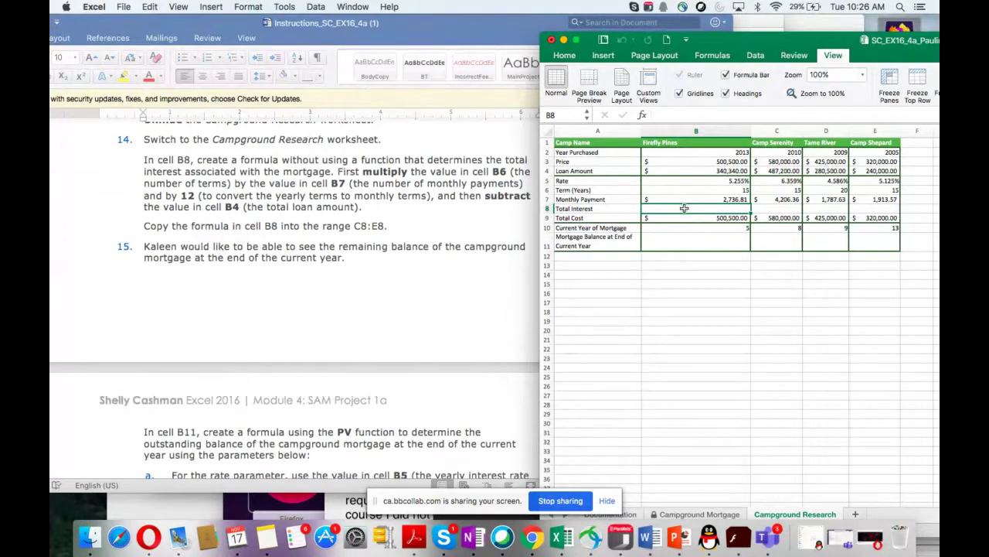
{"action": "type", "text": "="}
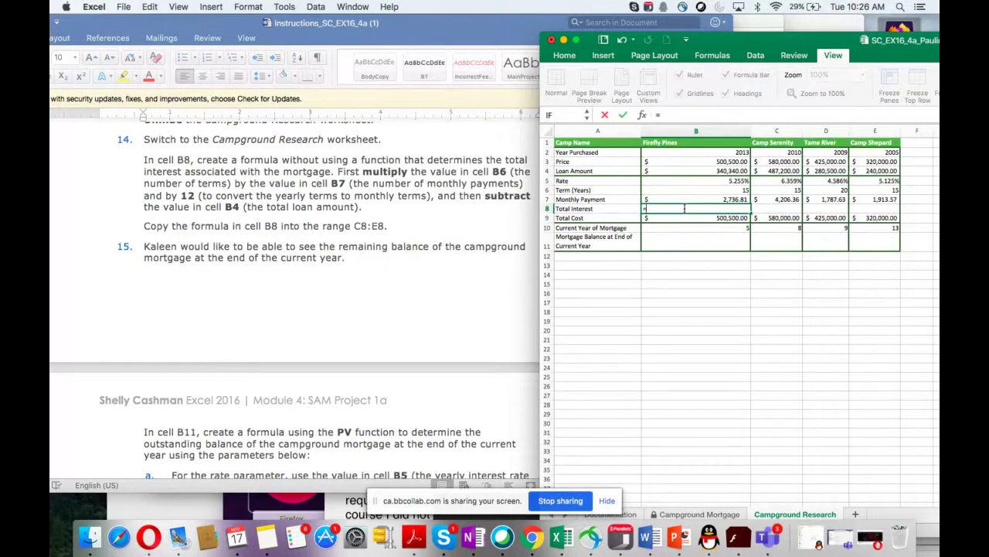
{"action": "left_click", "coordinate": [685, 198]}
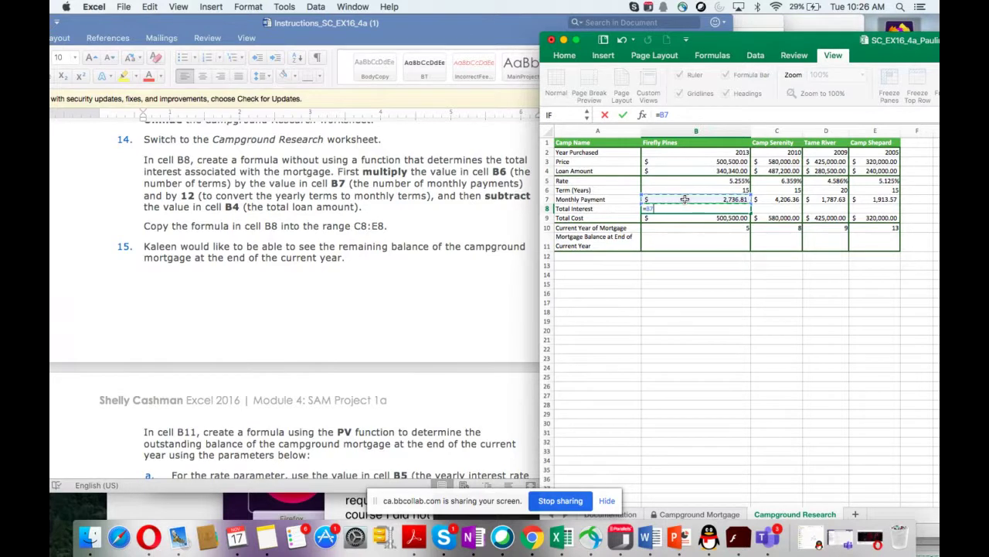
{"action": "type", "text": "812"}
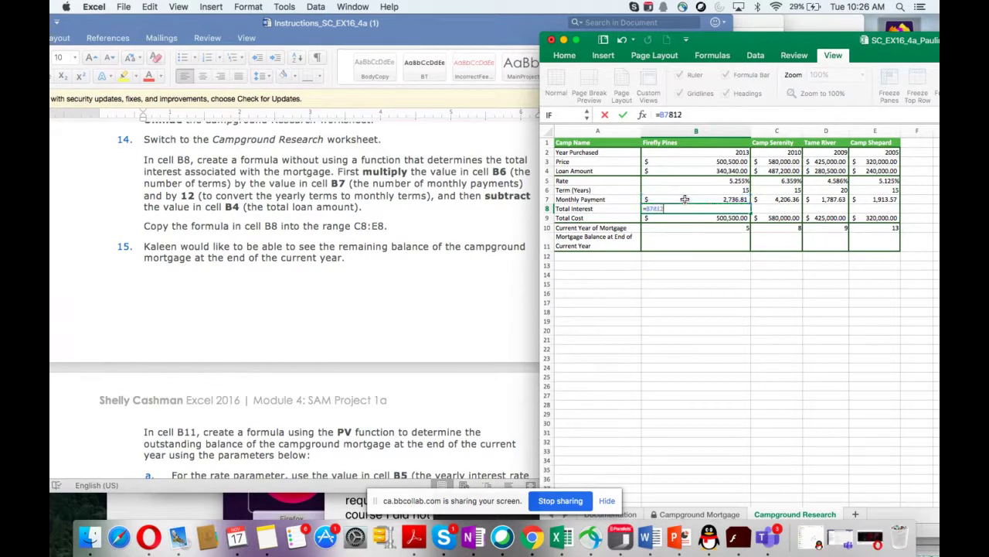
{"action": "key", "text": "BackSpace"}
{"action": "key", "text": "BackSpace"}
{"action": "key", "text": "BackSpace"}
{"action": "type", "text": "*12"}
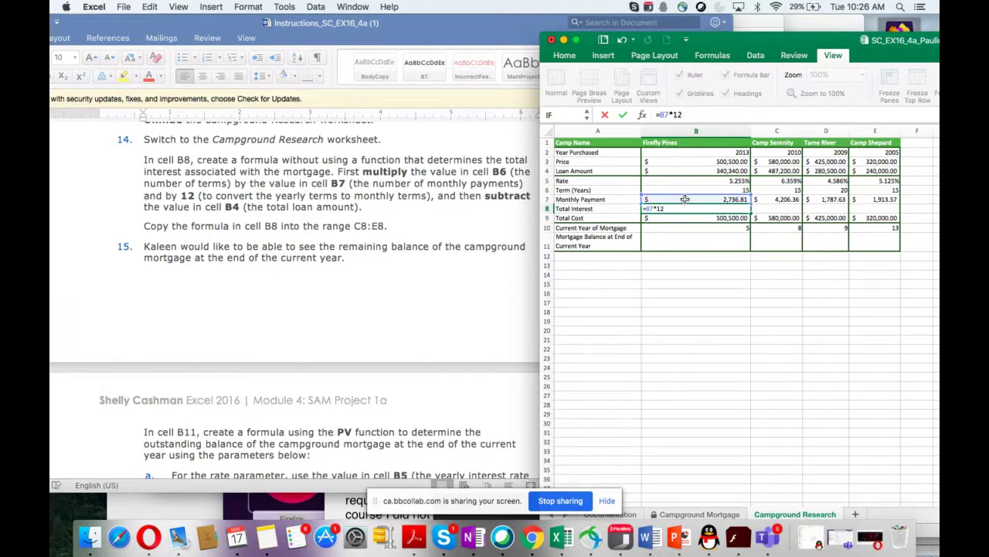
{"action": "type", "text": "-"}
{"action": "left_click", "coordinate": [685, 171]}
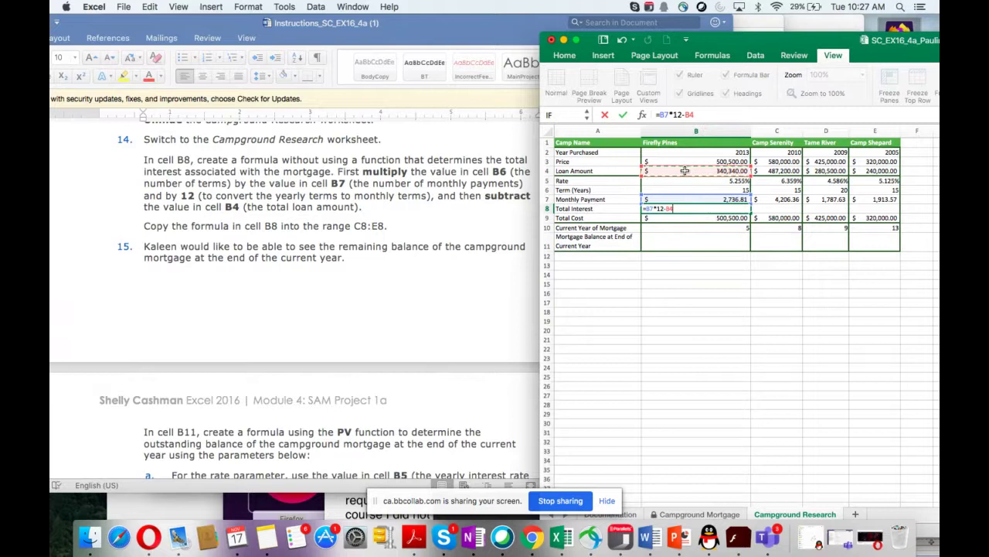
{"action": "key", "text": "Return"}
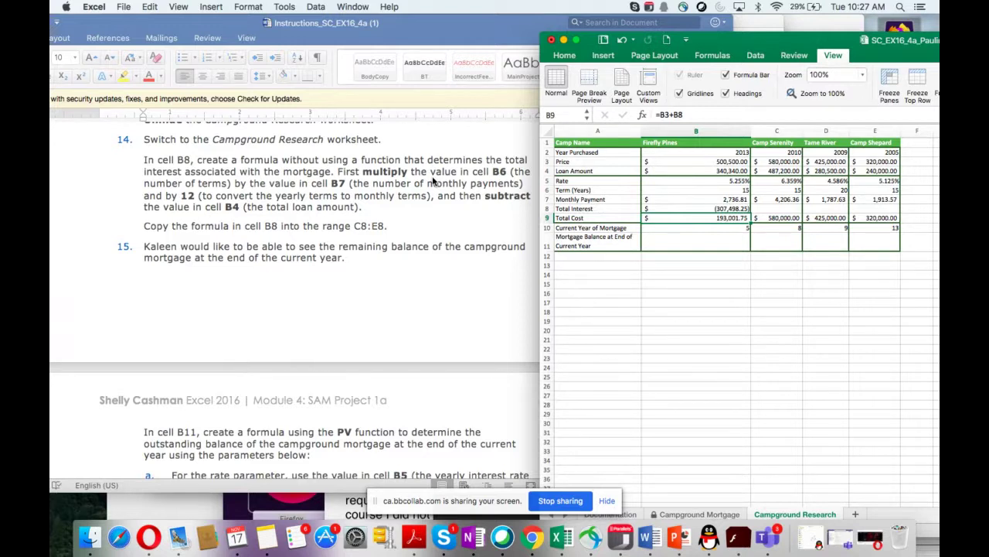
Step: Copy the total interest formula from cell B8 into the range C8:E8
{"action": "left_click", "coordinate": [687, 209]}
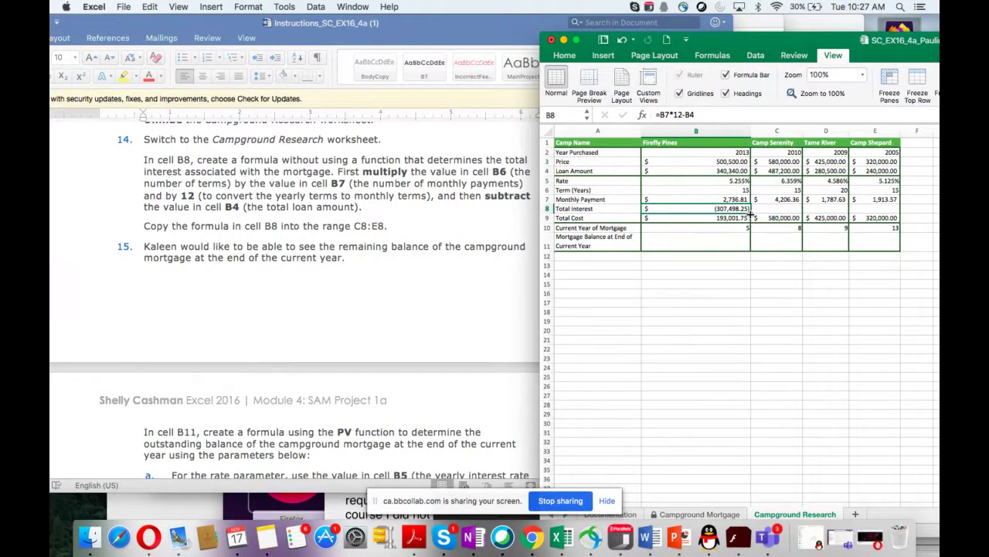
{"action": "left_click_drag", "start_coordinate": [751, 215], "coordinate": [887, 210]}
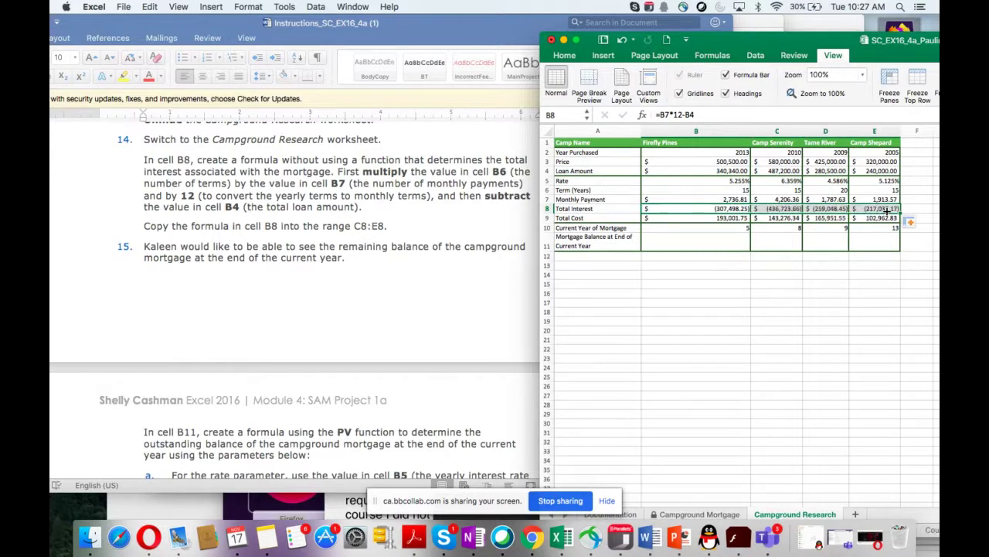
Step: Start a PV formula in cell B11 with B5/12 as the rate and b6* as the beginning of the nper argument
{"action": "scroll", "coordinate": [468, 270], "scroll_direction": "down", "scroll_amount": 1}
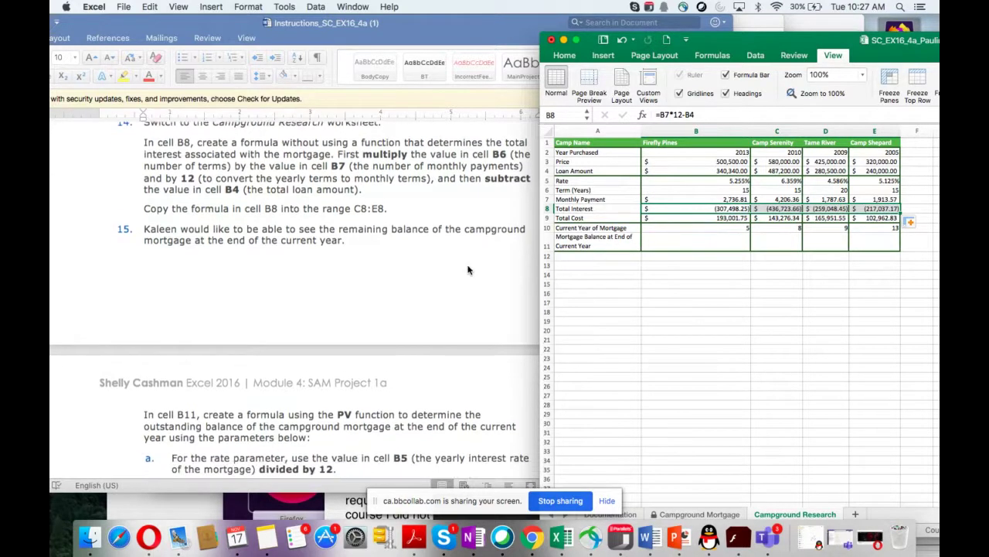
{"action": "scroll", "coordinate": [467, 270], "scroll_direction": "down", "scroll_amount": 5}
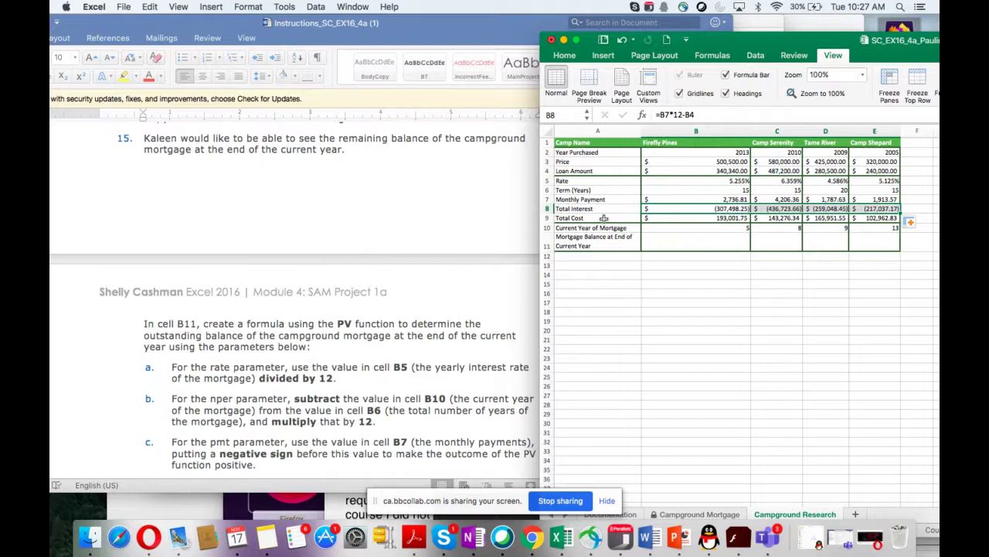
{"action": "left_click", "coordinate": [675, 228]}
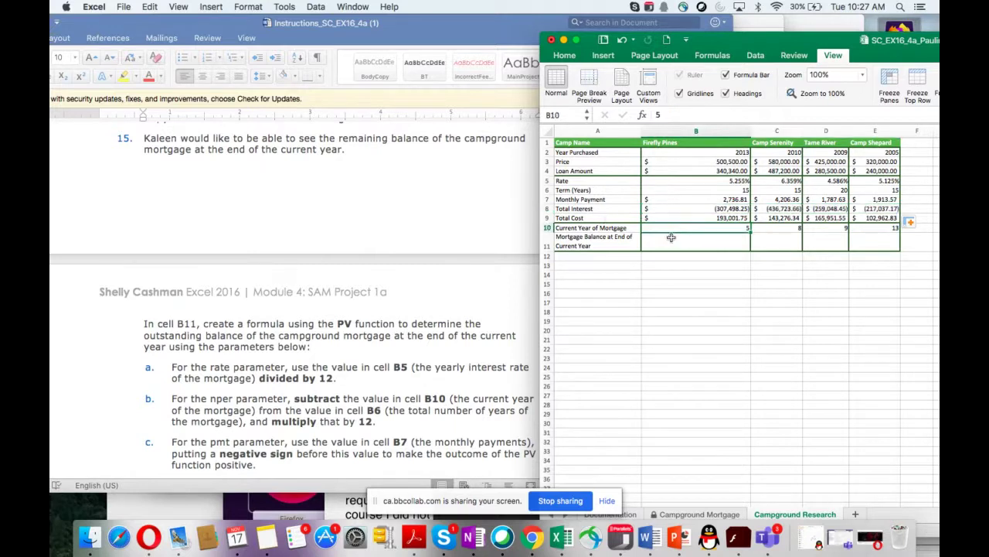
{"action": "left_click", "coordinate": [671, 238]}
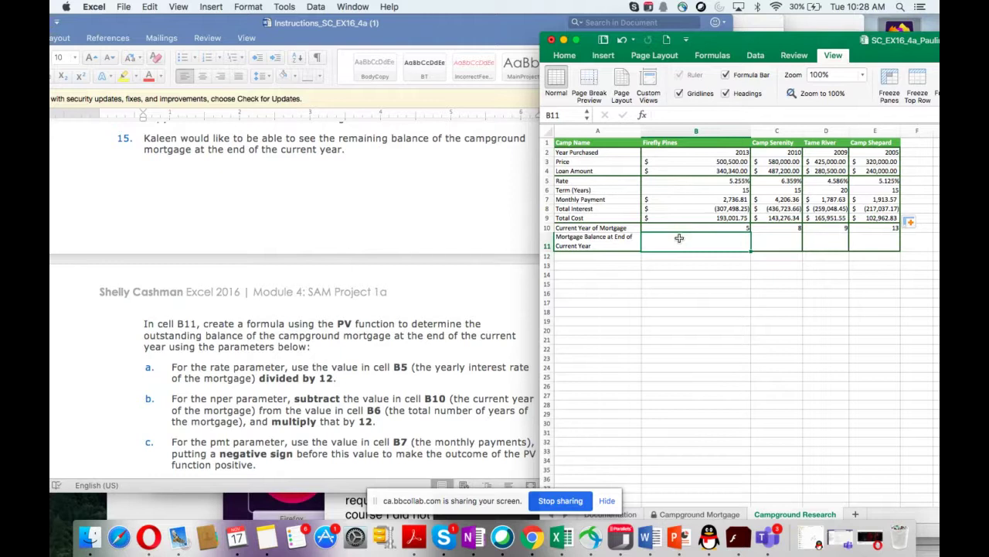
{"action": "type", "text": "=PV("}
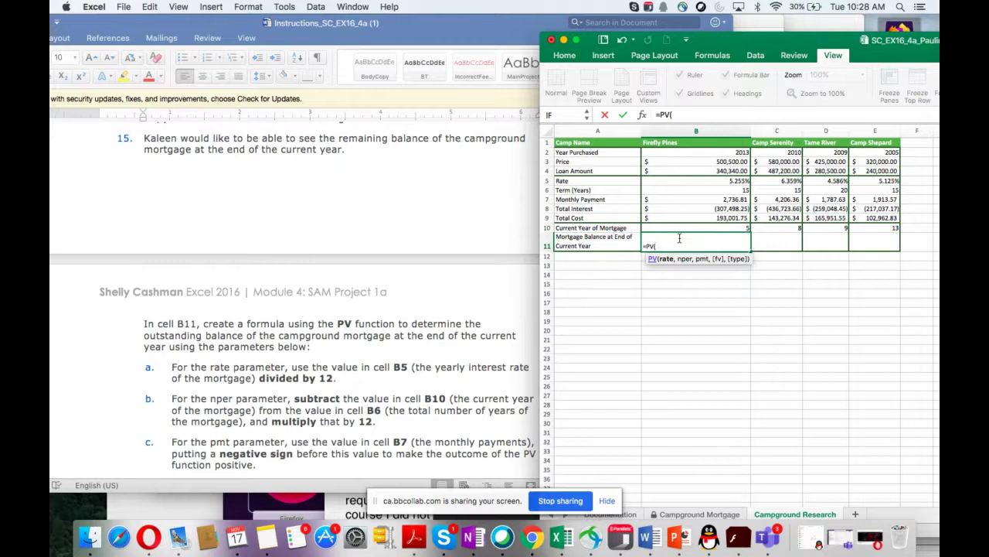
{"action": "left_click", "coordinate": [673, 179]}
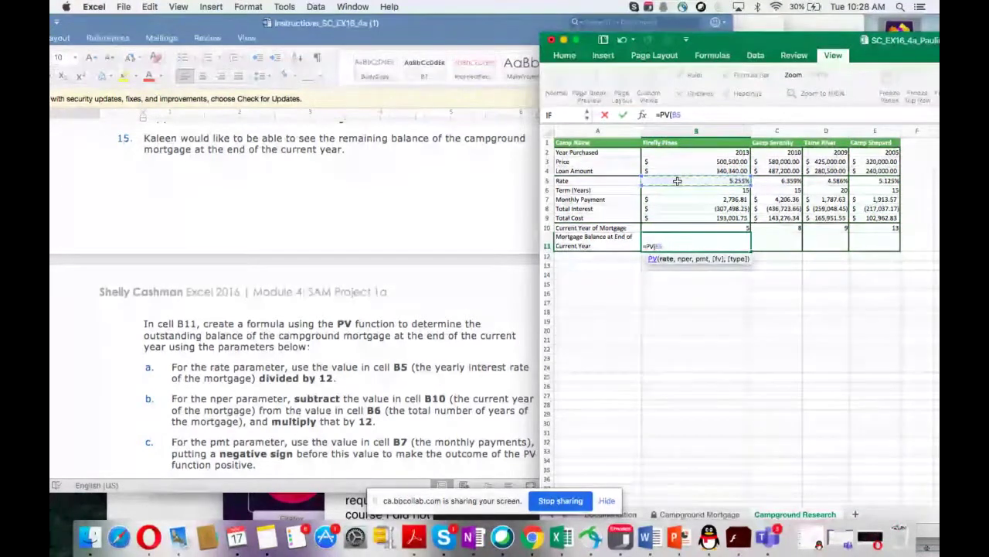
{"action": "type", "text": "/12,"}
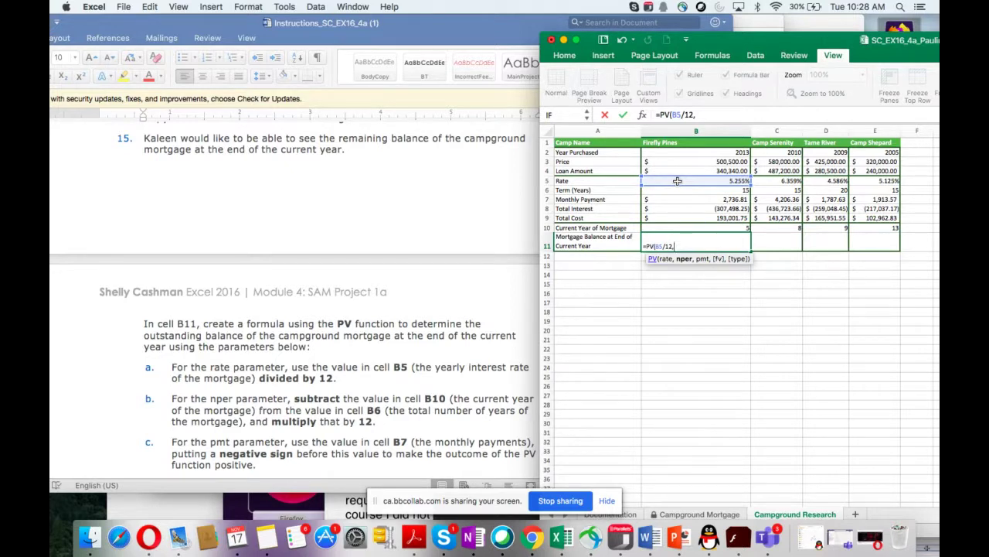
{"action": "type", "text": "b"}
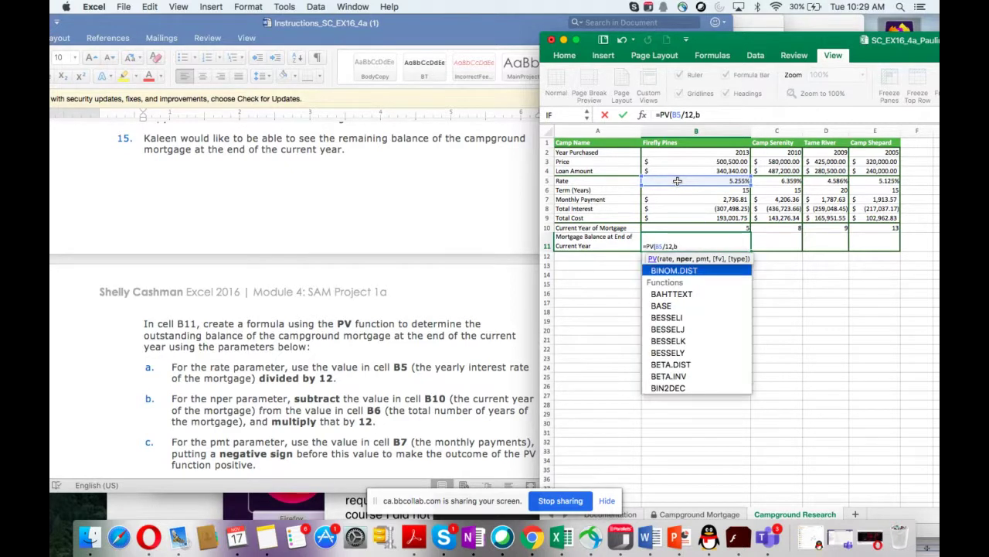
{"action": "type", "text": "6*"}
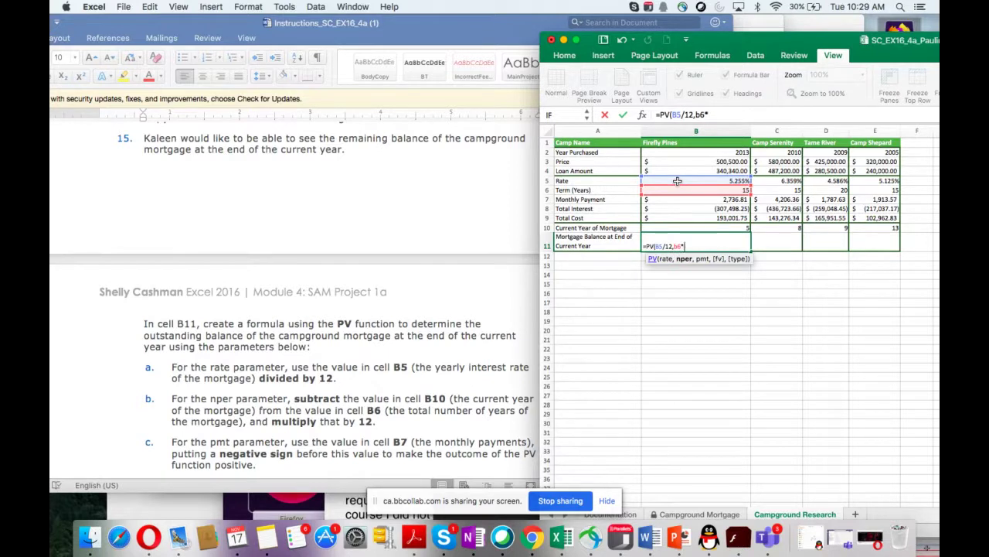
{"action": "type", "text": "12-b10,"}
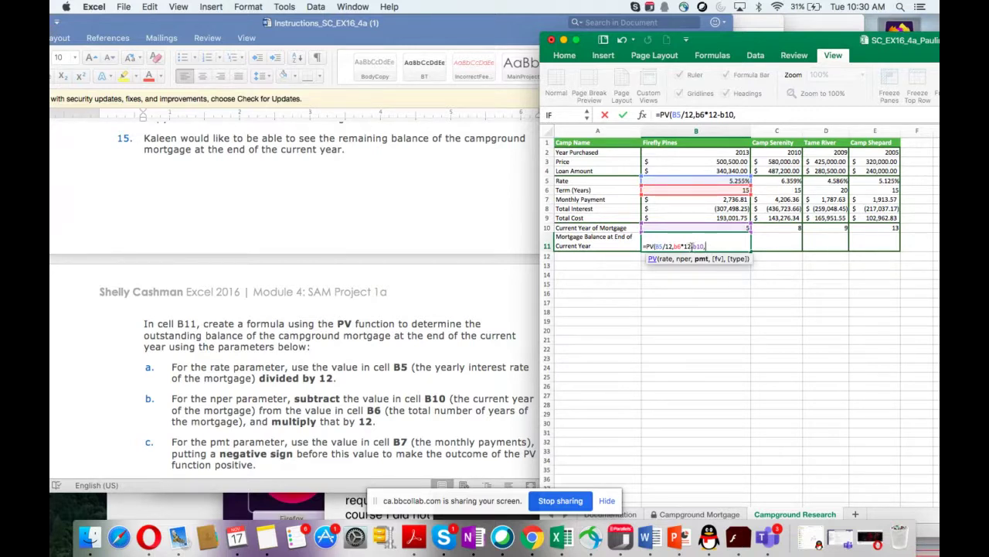
{"action": "key", "text": "BackSpace"}
{"action": "key", "text": "BackSpace"}
{"action": "key", "text": "BackSpace"}
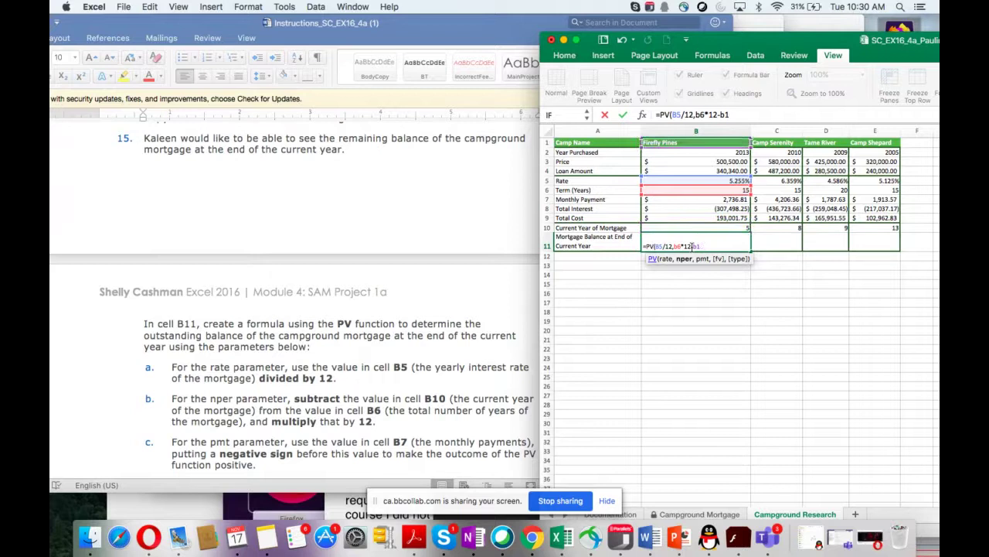
{"action": "key", "text": "BackSpace"}
{"action": "key", "text": "BackSpace"}
{"action": "key", "text": "BackSpace"}
{"action": "key", "text": "BackSpace"}
{"action": "key", "text": "BackSpace"}
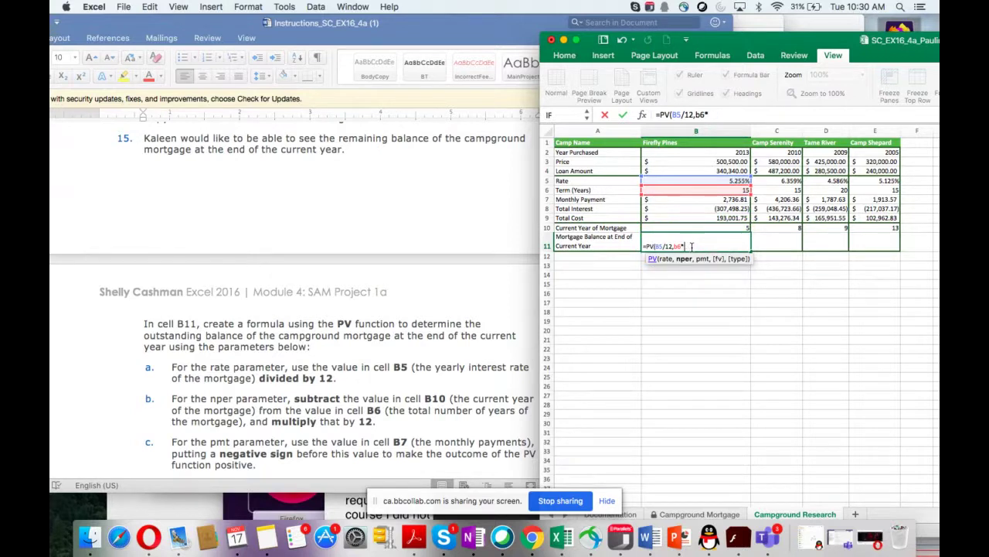
Step: Rewrite the nper argument of the PV formula in cell B11 as (b6-b10)*12
{"action": "type", "text": "-b10)"}
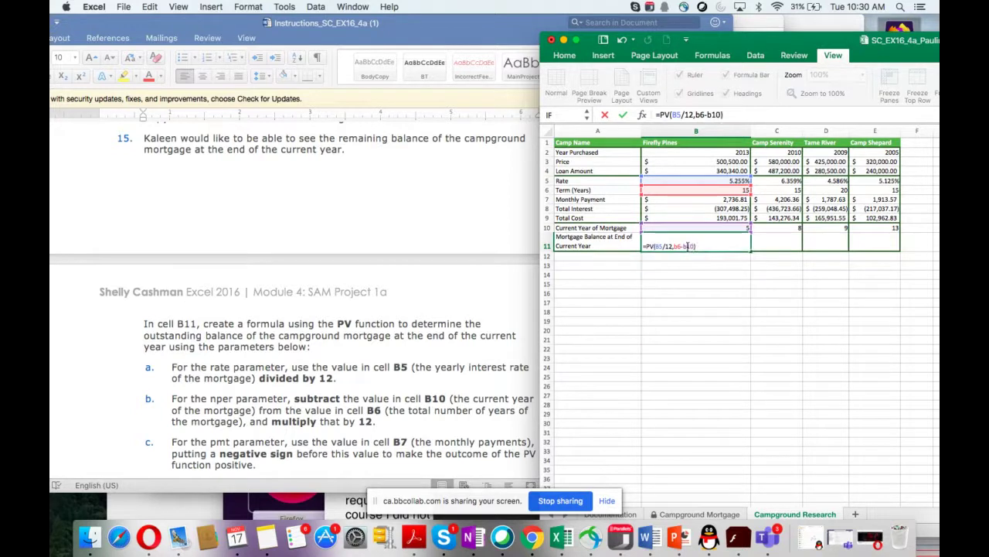
{"action": "left_click", "coordinate": [675, 245]}
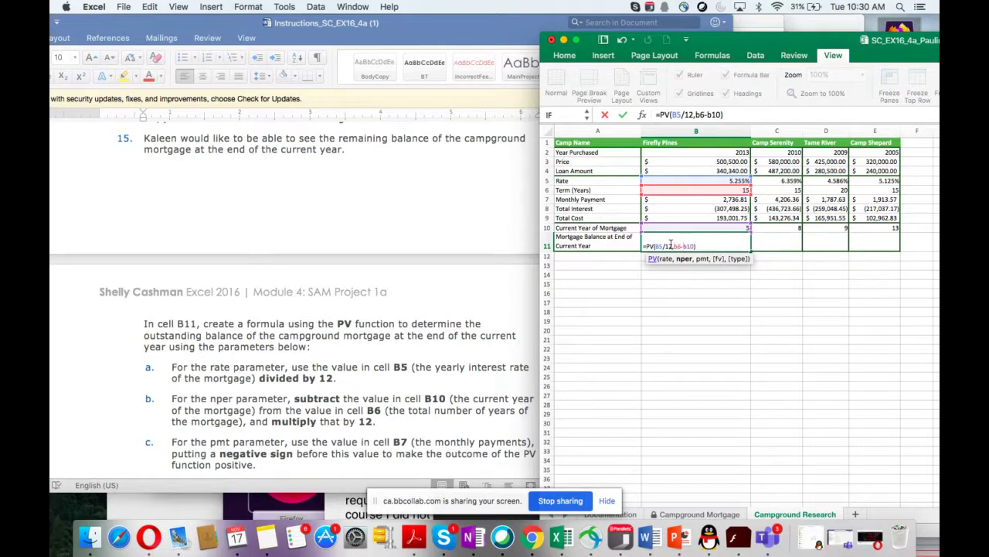
{"action": "left_click_drag", "start_coordinate": [671, 244], "coordinate": [681, 244]}
{"action": "type", "text": "("}
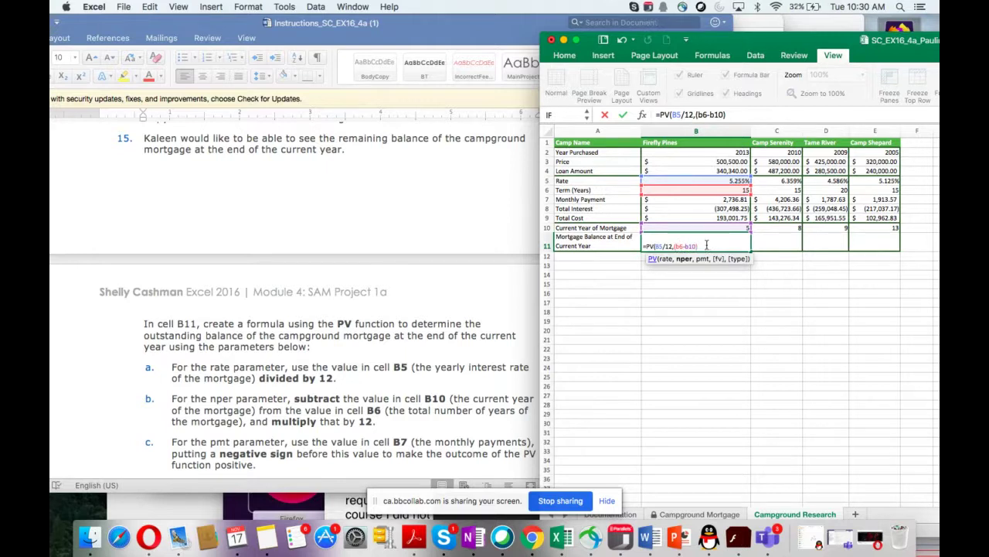
{"action": "type", "text": "*12,"}
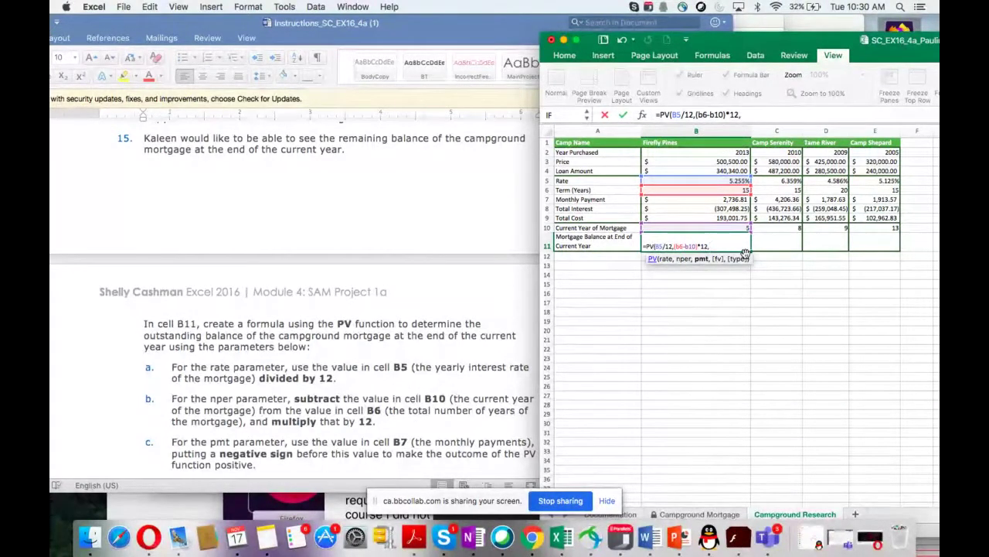
Step: Add -B7 as the pmt argument, close the PV formula and enter it in cell B11
{"action": "type", "text": "-"}
{"action": "left_click", "coordinate": [697, 201]}
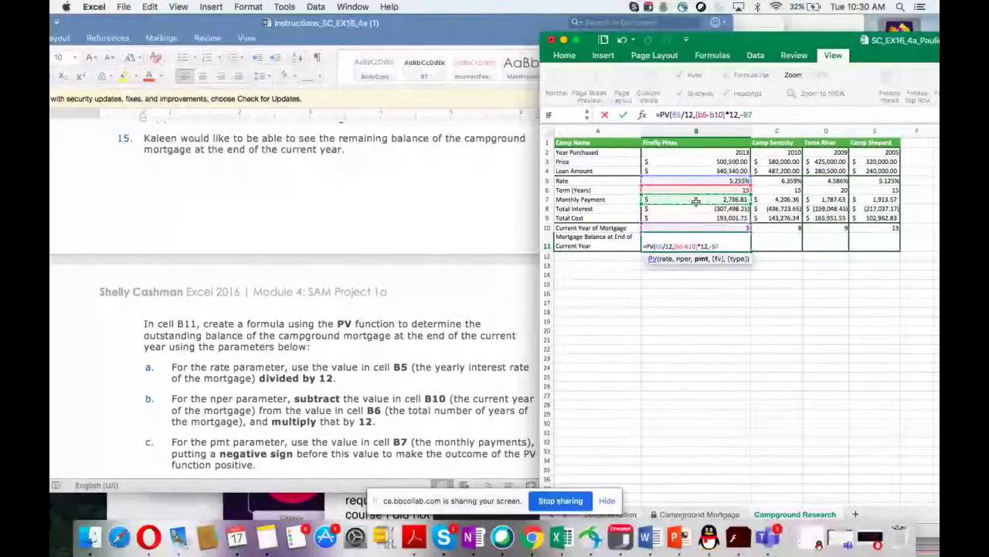
{"action": "type", "text": ")"}
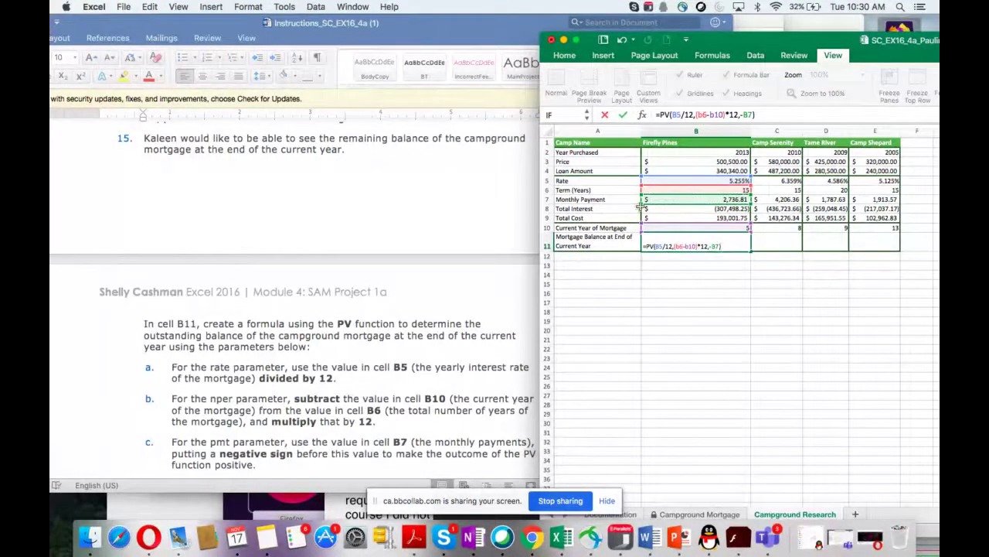
{"action": "scroll", "coordinate": [426, 347], "scroll_direction": "down", "scroll_amount": 5}
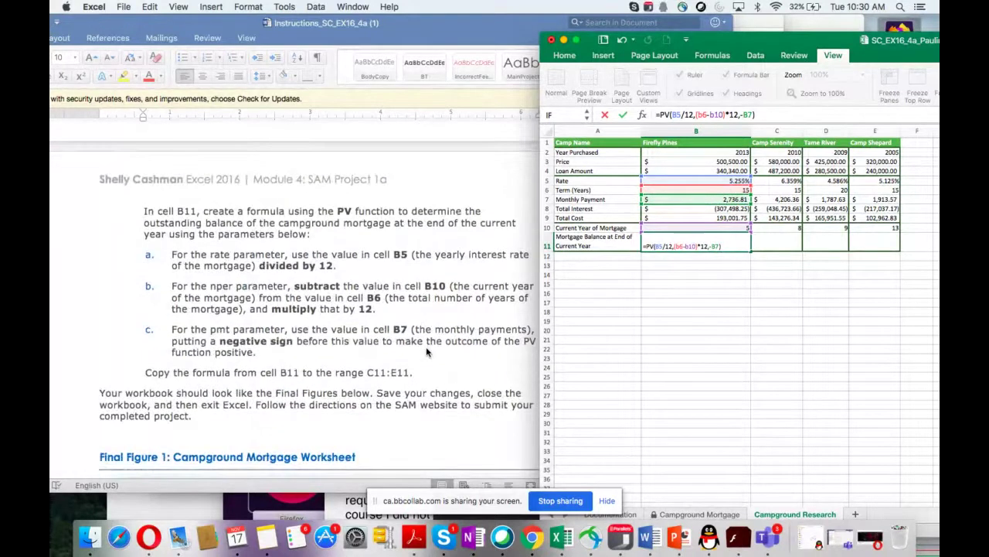
{"action": "key", "text": "Return"}
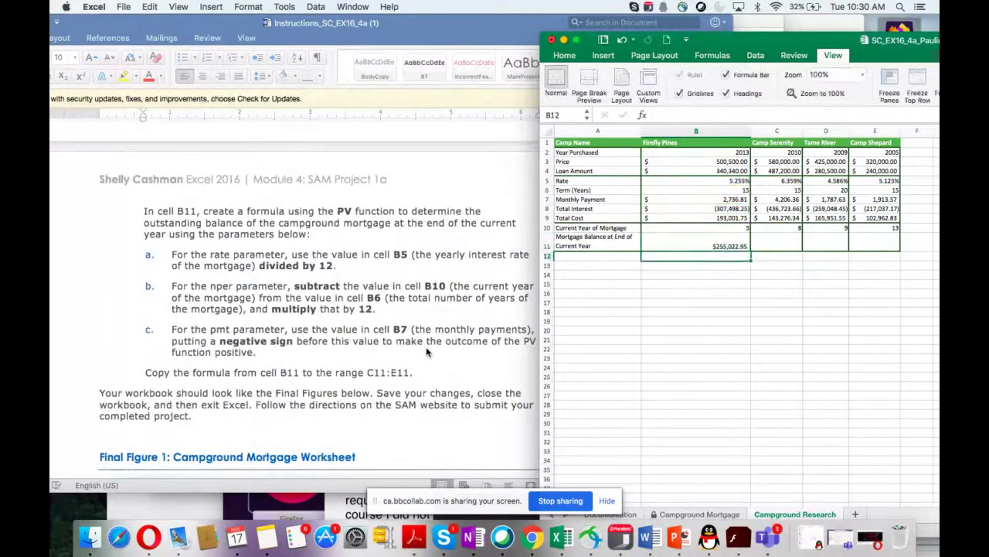
Step: Copy the mortgage balance PV formula from cell B11 into the range C11:E11
{"action": "left_click", "coordinate": [678, 246]}
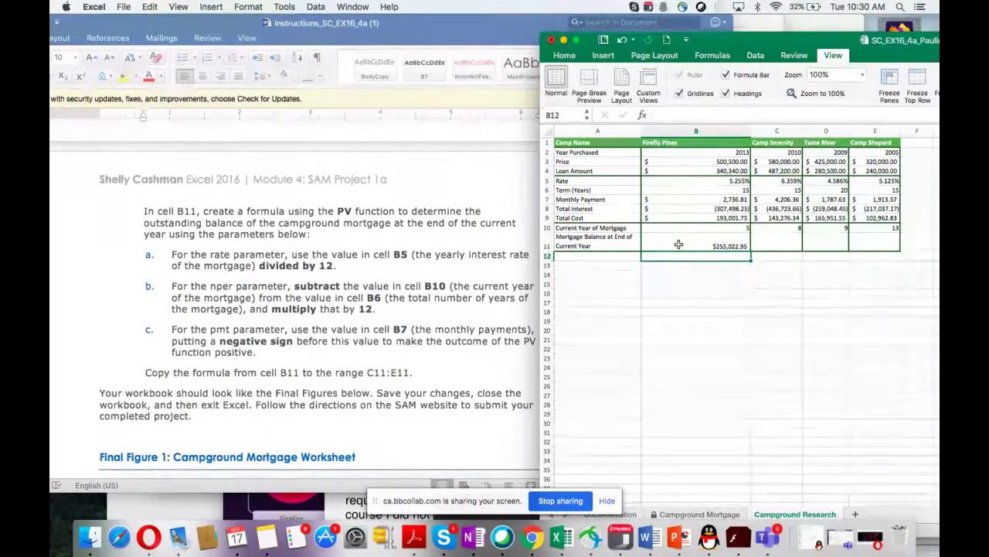
{"action": "left_click", "coordinate": [754, 114]}
{"action": "left_click_drag", "start_coordinate": [755, 114], "coordinate": [651, 114]}
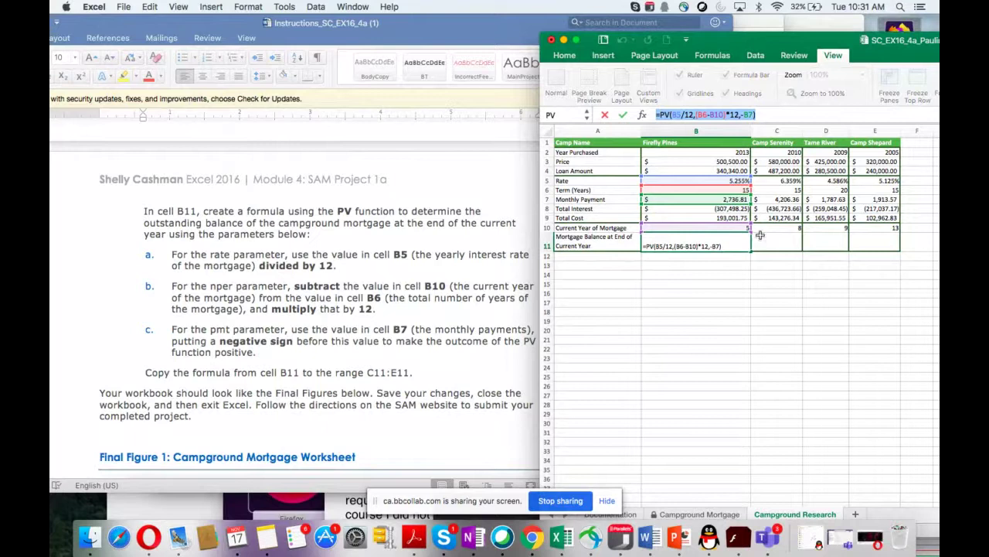
{"action": "left_click", "coordinate": [722, 265]}
{"action": "key", "text": "Escape"}
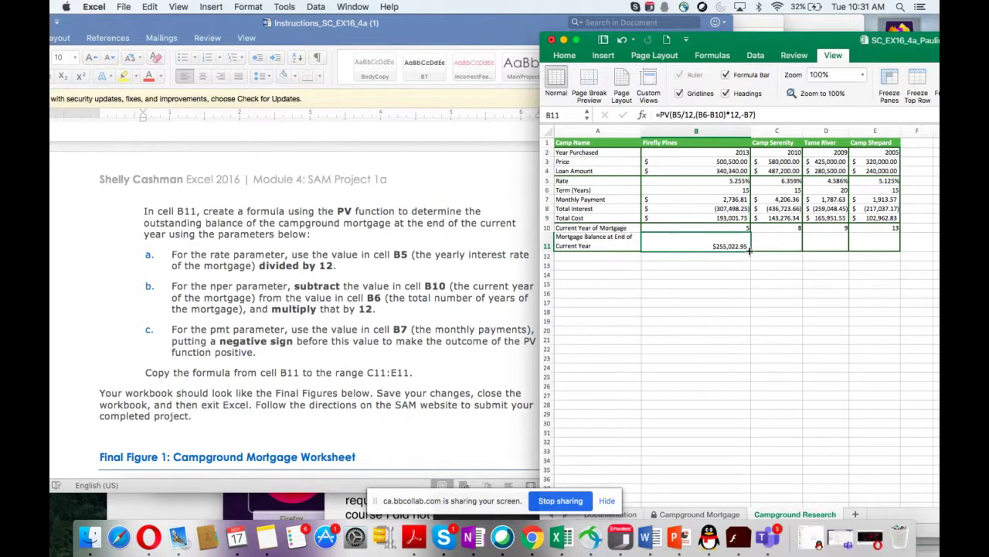
{"action": "left_click_drag", "start_coordinate": [749, 249], "coordinate": [888, 248]}
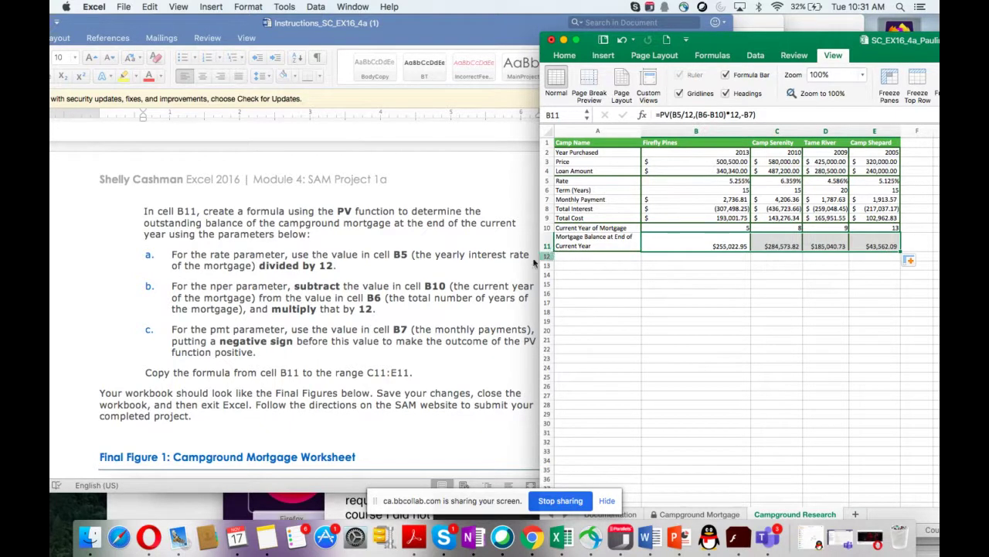
Step: Check the Word instructions that follow the PV formula parameters, and switch to Chrome
{"action": "scroll", "coordinate": [446, 300], "scroll_direction": "down", "scroll_amount": 3}
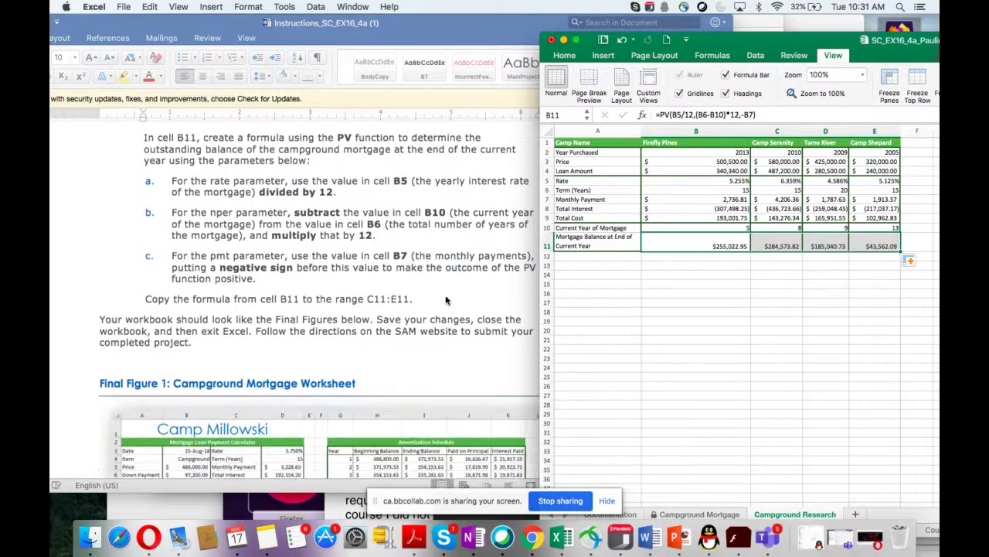
{"action": "scroll", "coordinate": [446, 300], "scroll_direction": "up", "scroll_amount": 4}
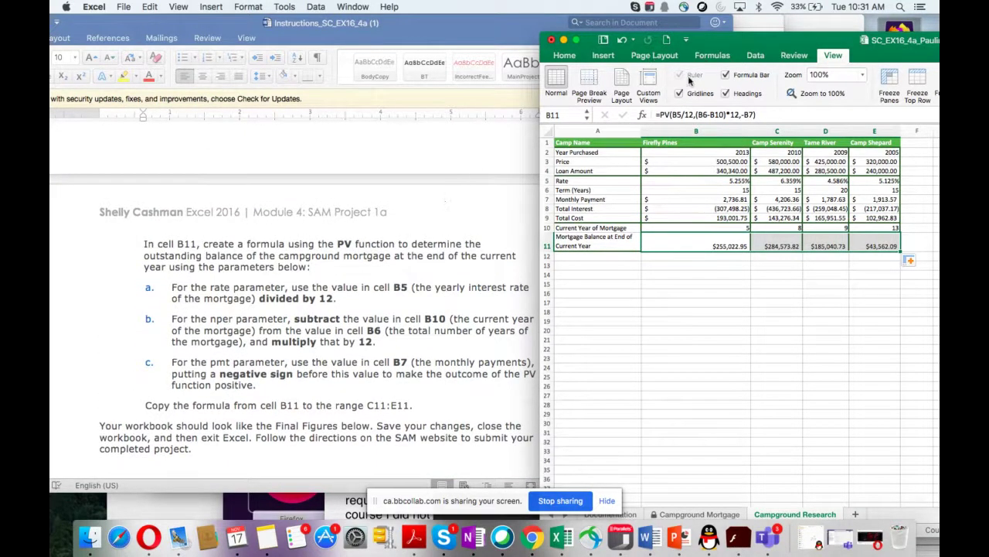
{"action": "left_click", "coordinate": [531, 543]}
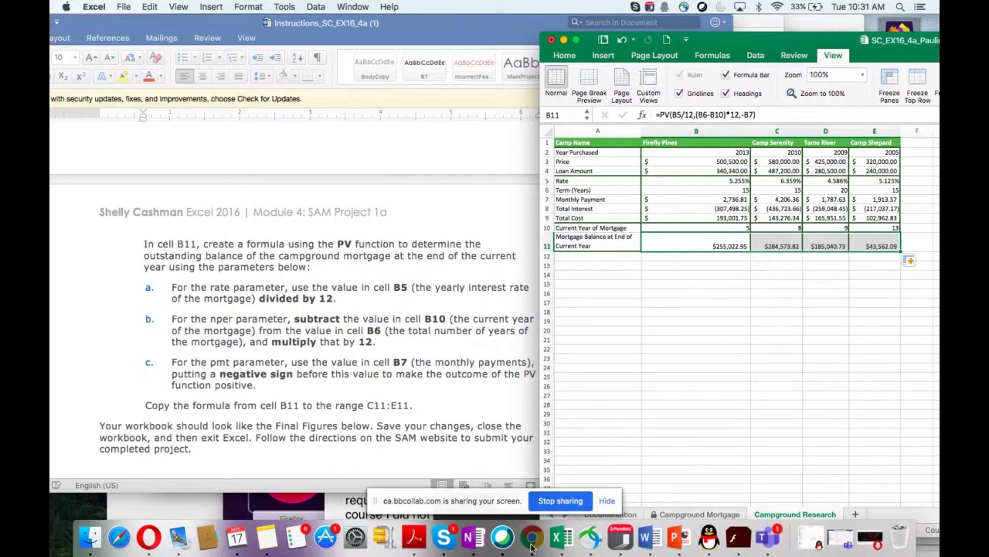